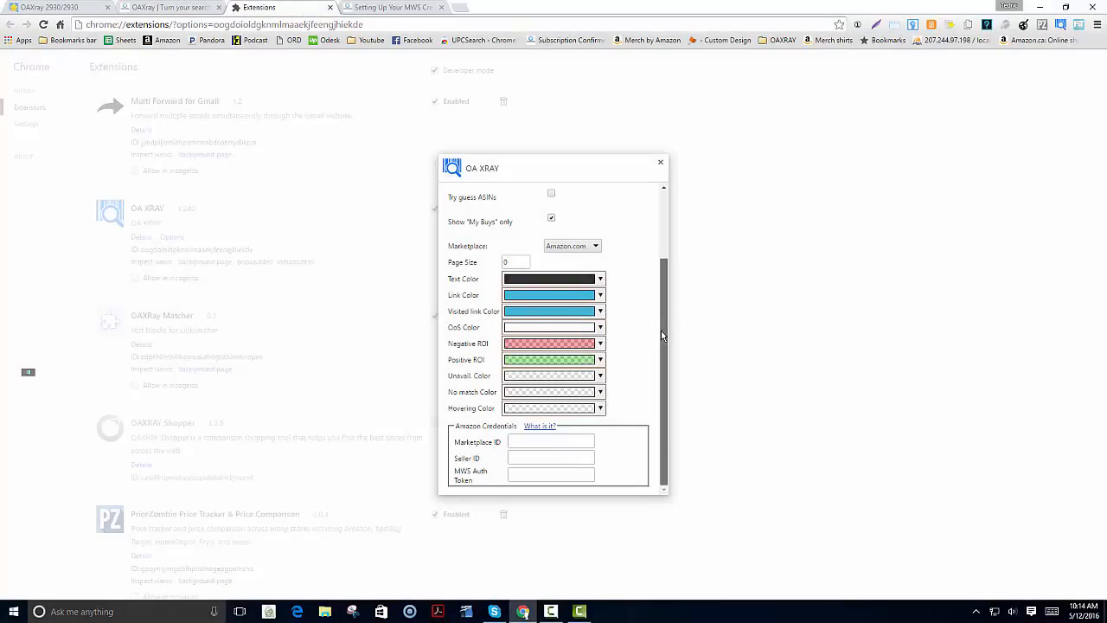
scroll(662, 335, up, 2)
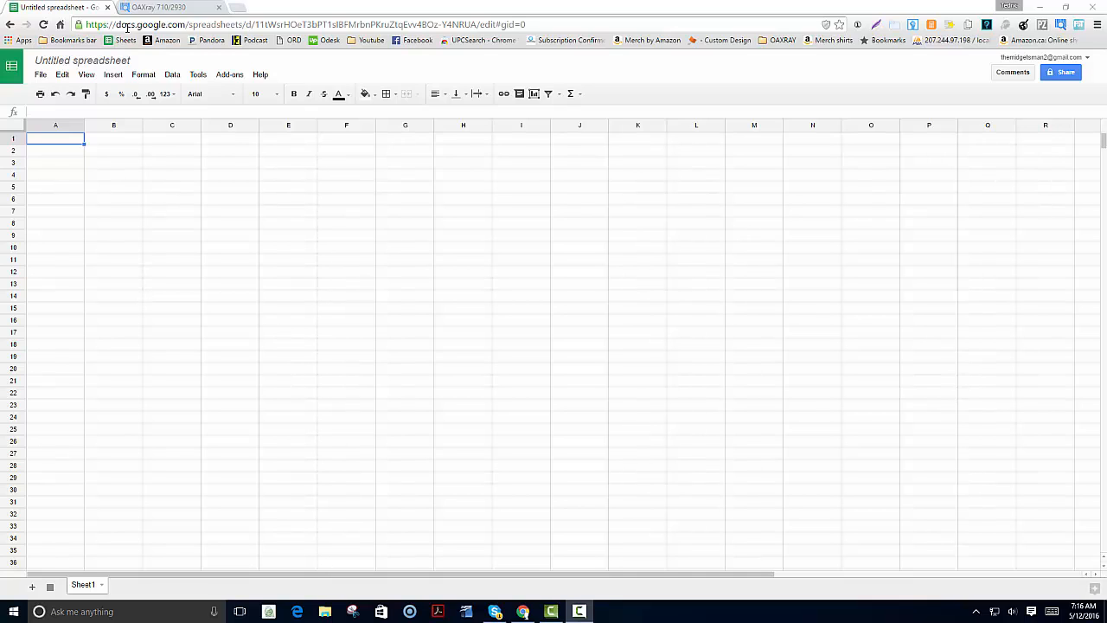
- Import Mayo-Xbox-360-Games.csv from the computer's Downloads folder, replacing the spreadsheet and detecting the separator automatically
click(39, 78)
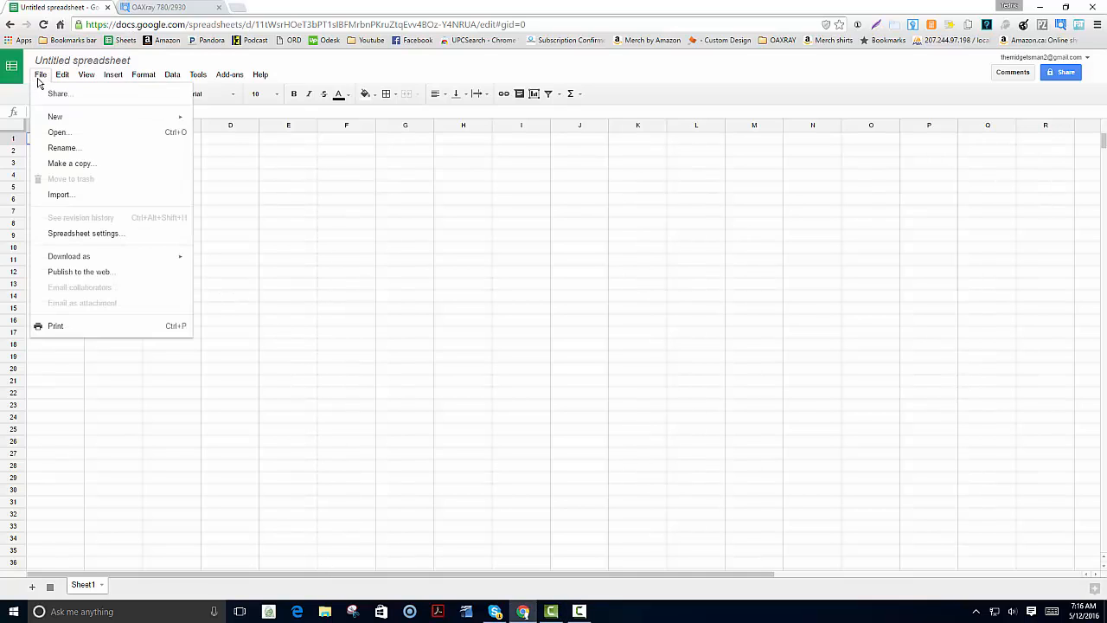
click(63, 203)
click(461, 182)
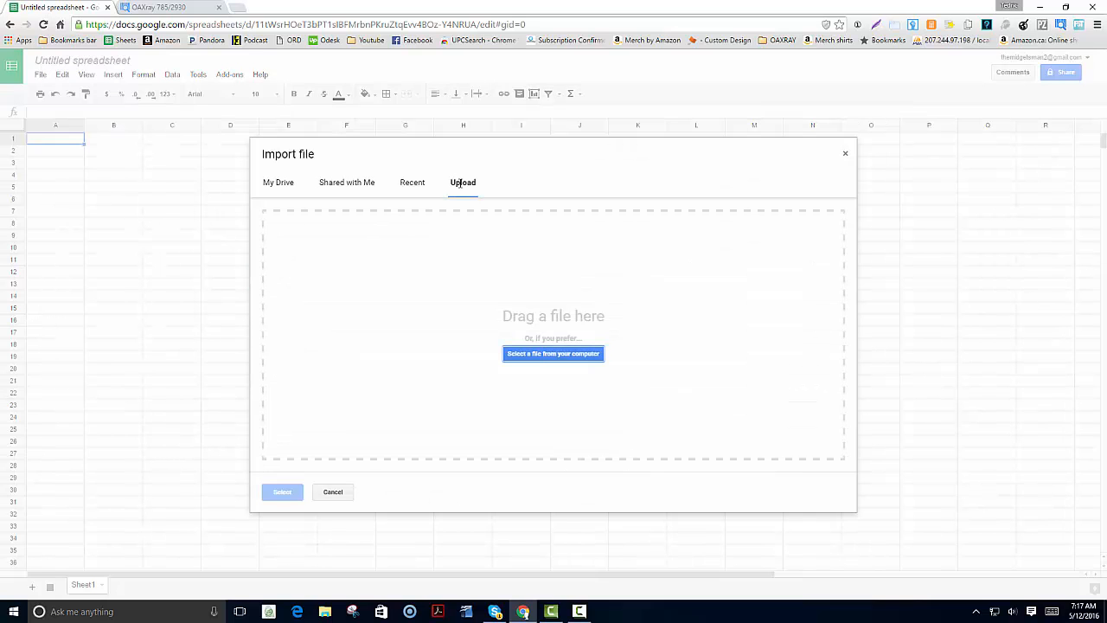
click(550, 355)
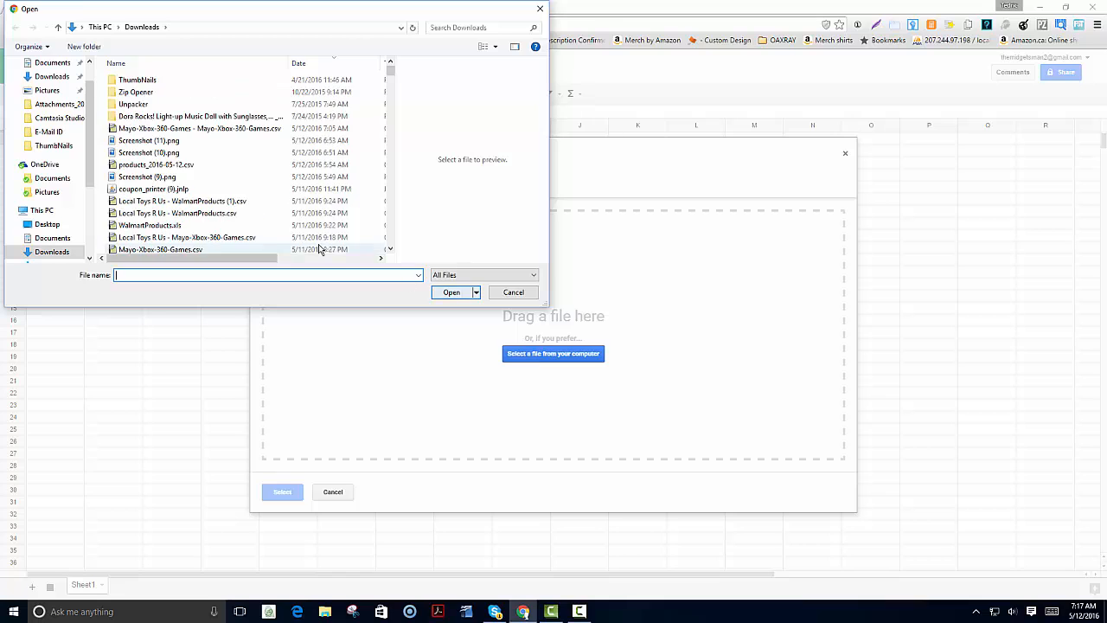
double_click(319, 249)
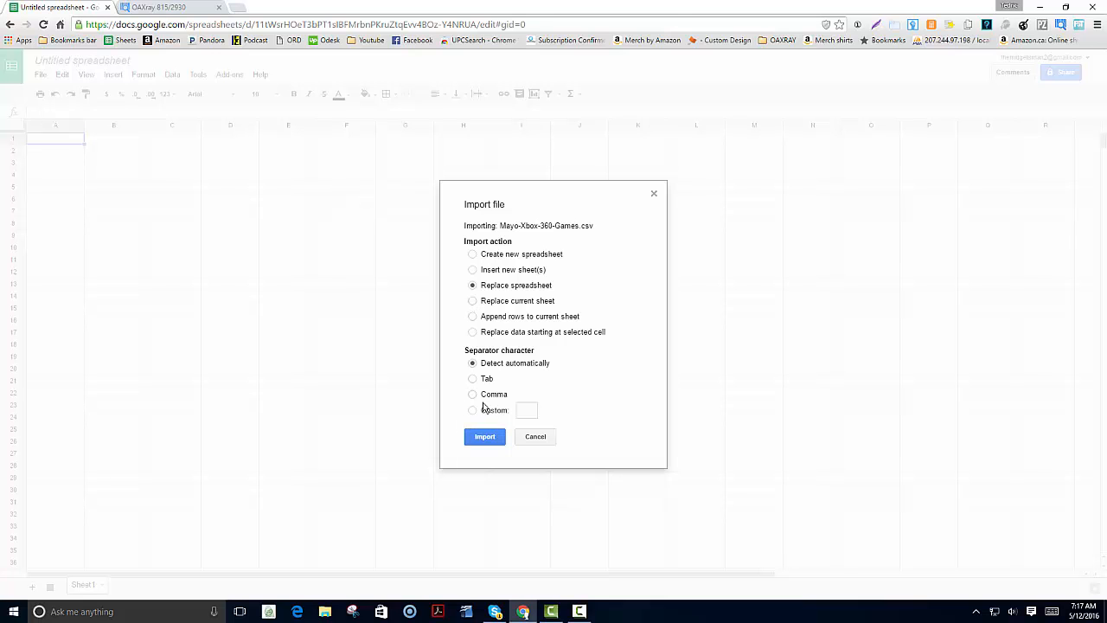
click(478, 438)
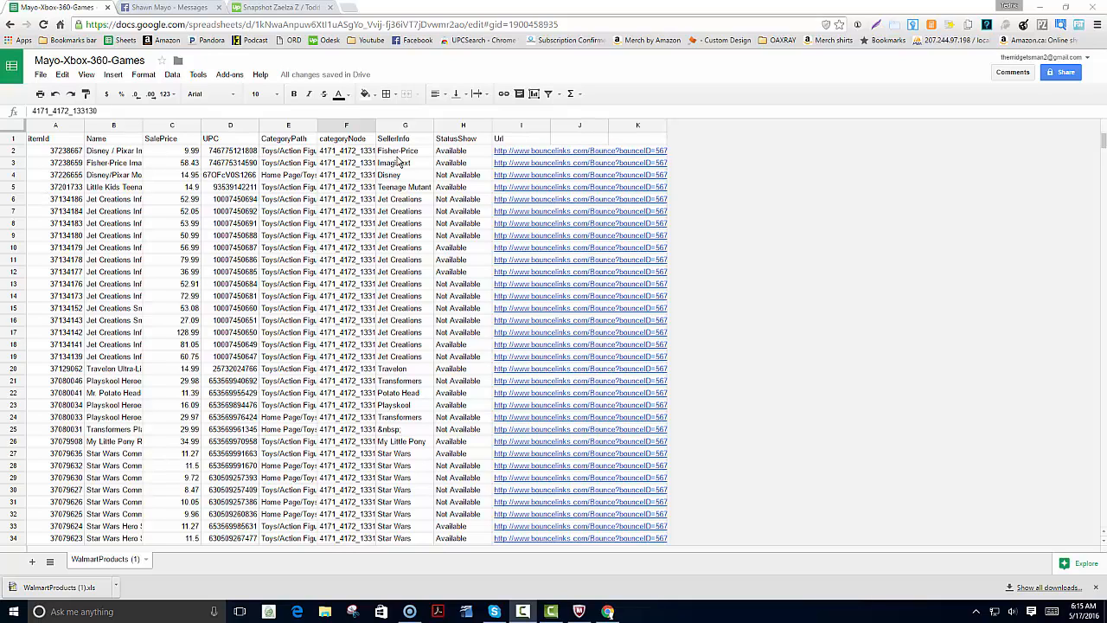
- Delete the empty columns J and K beside the Url column
click(572, 127)
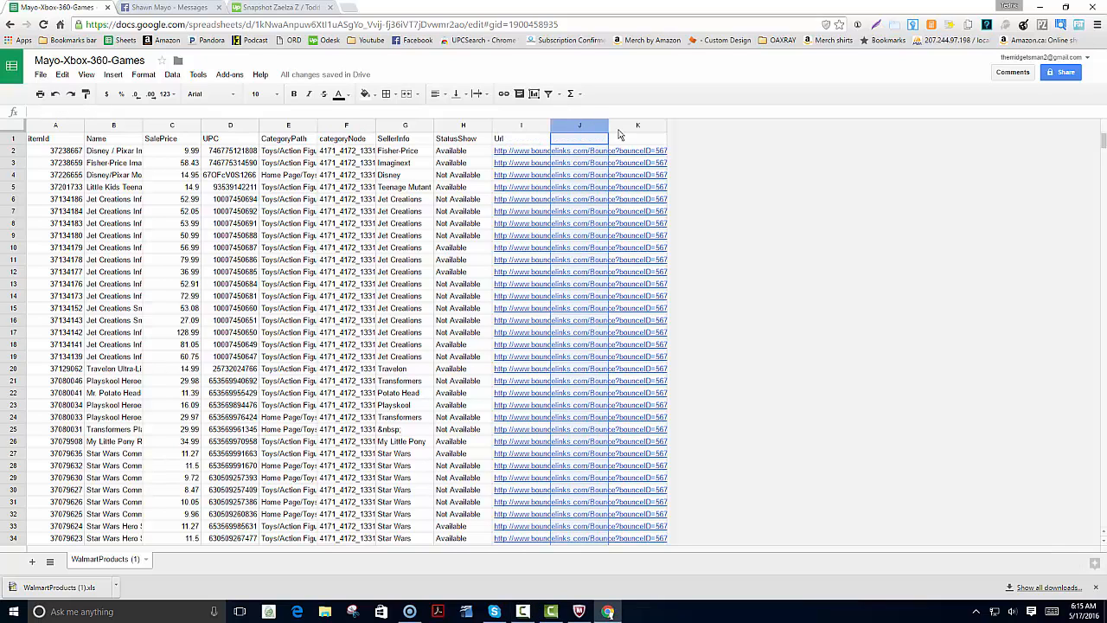
shift+click(621, 126)
right_click(621, 127)
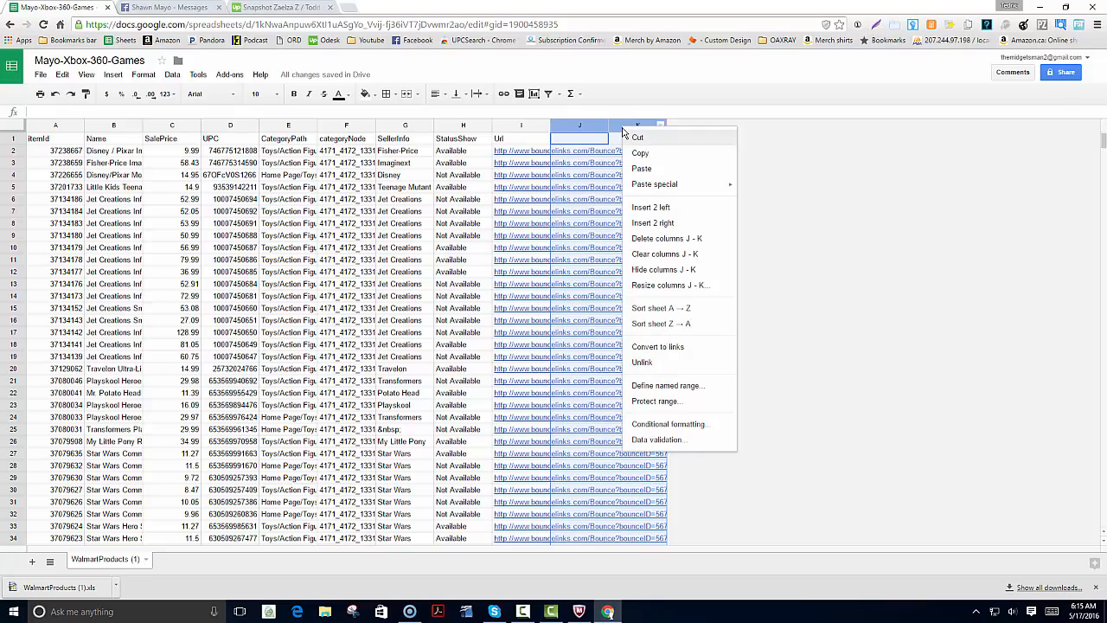
click(642, 244)
click(521, 199)
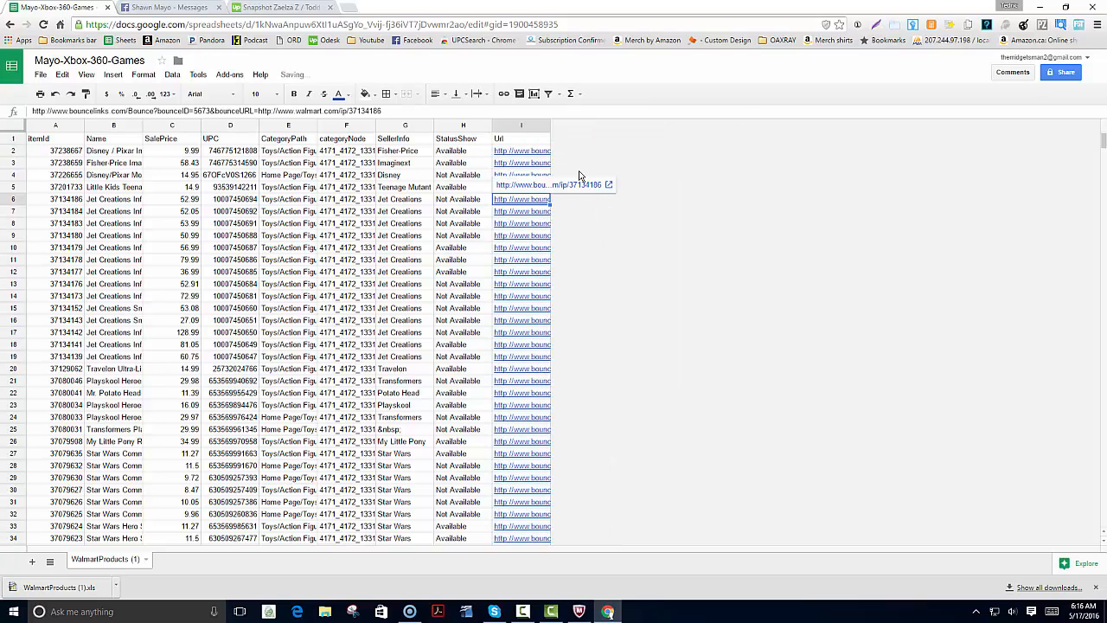
- Delete the empty rows 2934 and 2935 at the end of the sheet
drag(1103, 143, 1103, 517)
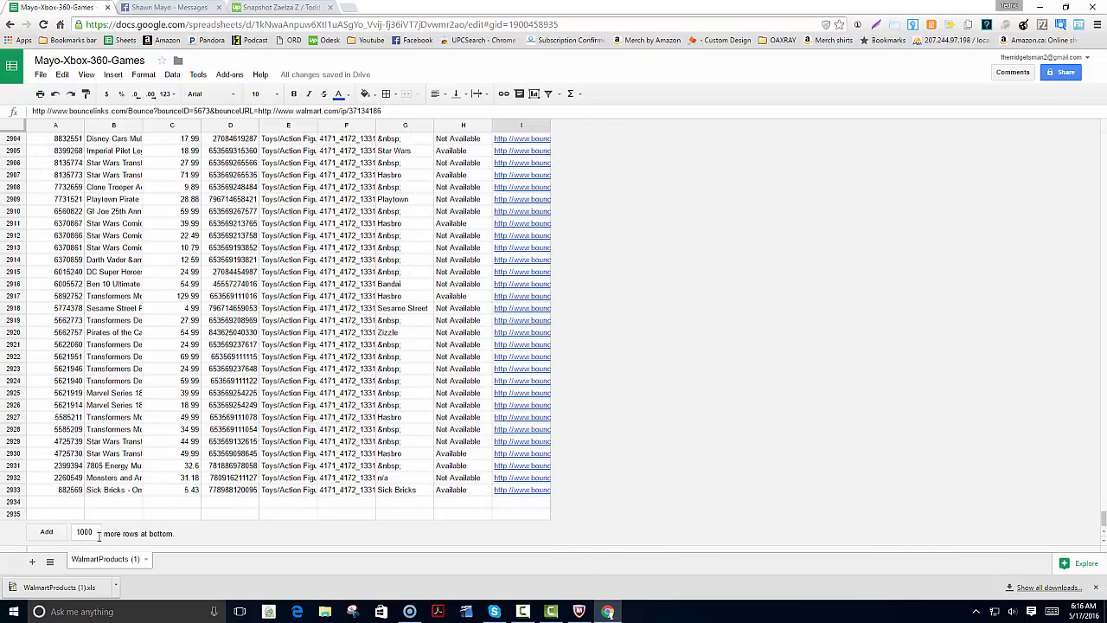
click(10, 507)
shift+click(11, 517)
right_click(11, 516)
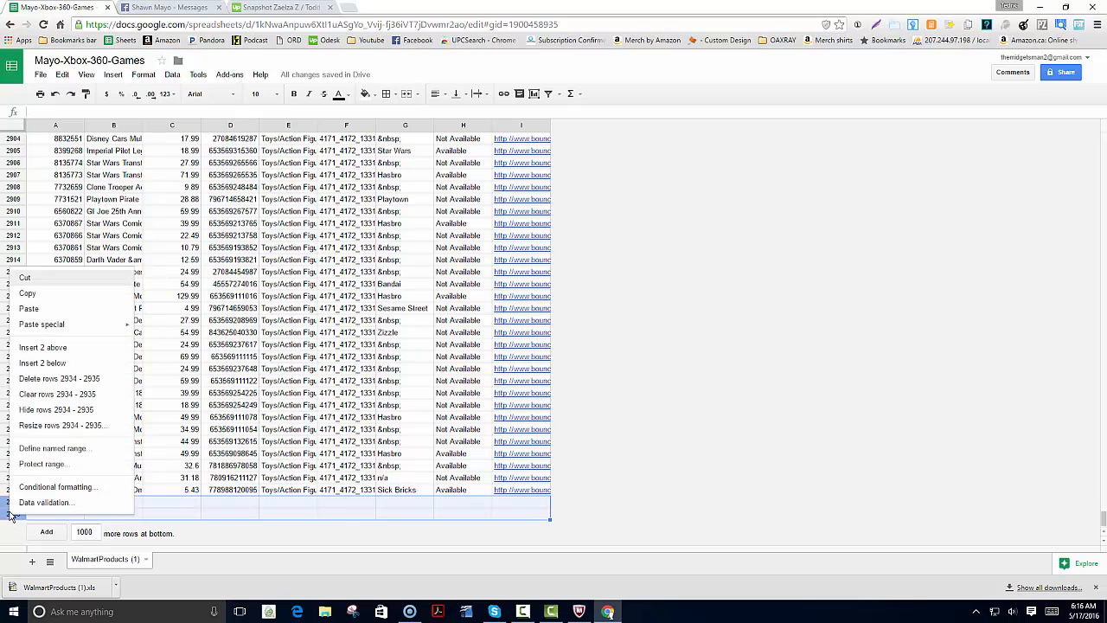
click(39, 380)
drag(1103, 517, 1103, 136)
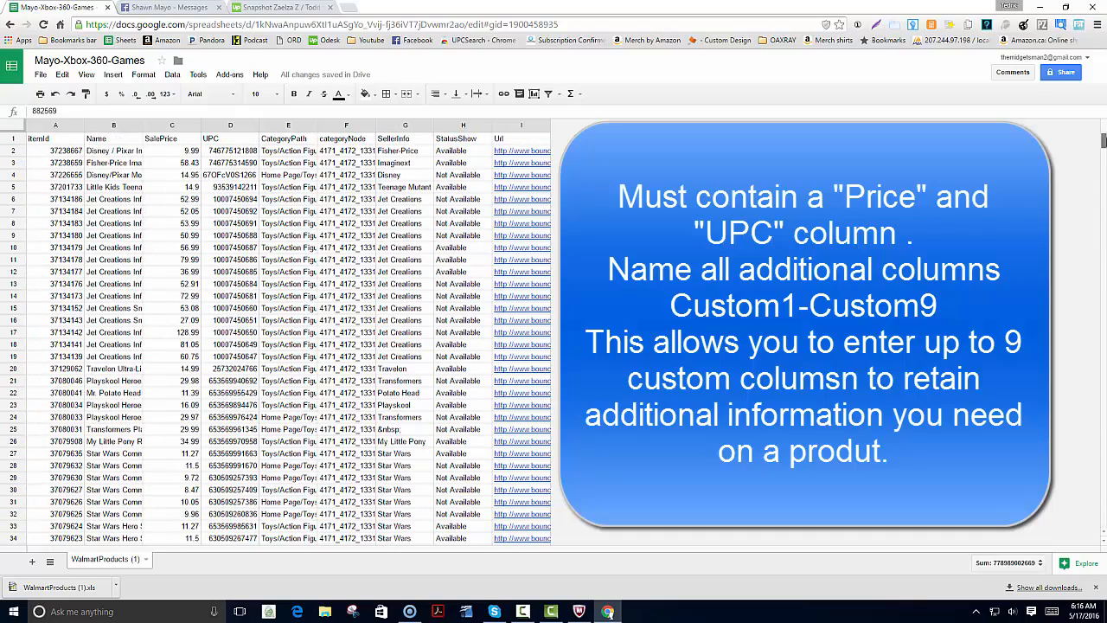
- Rename the SalePrice header in C1 to Price
click(188, 141)
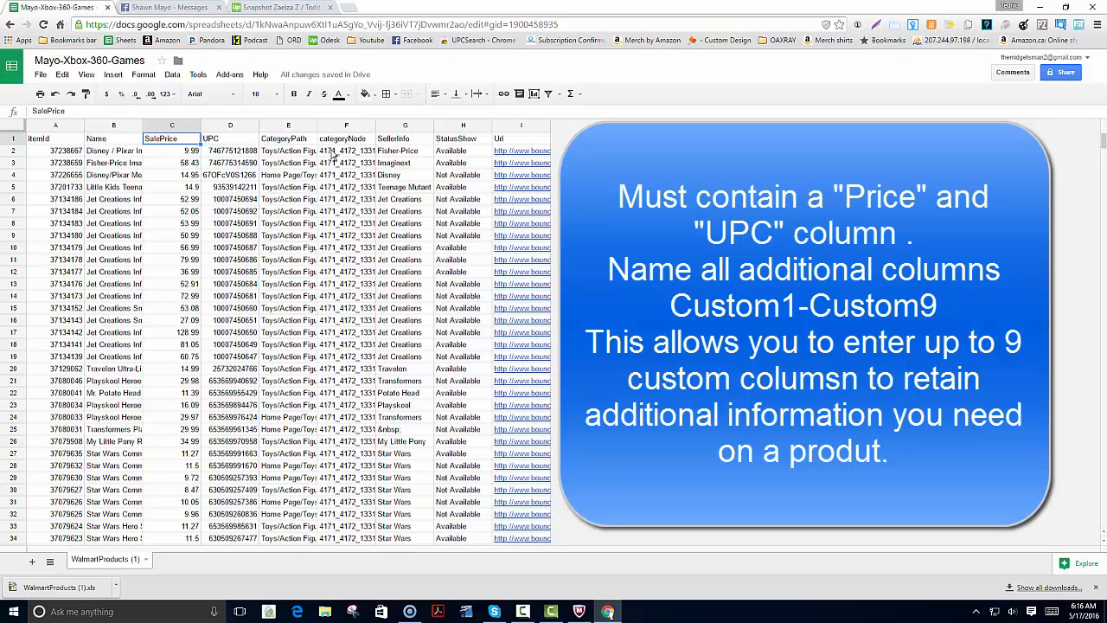
text(Pric)
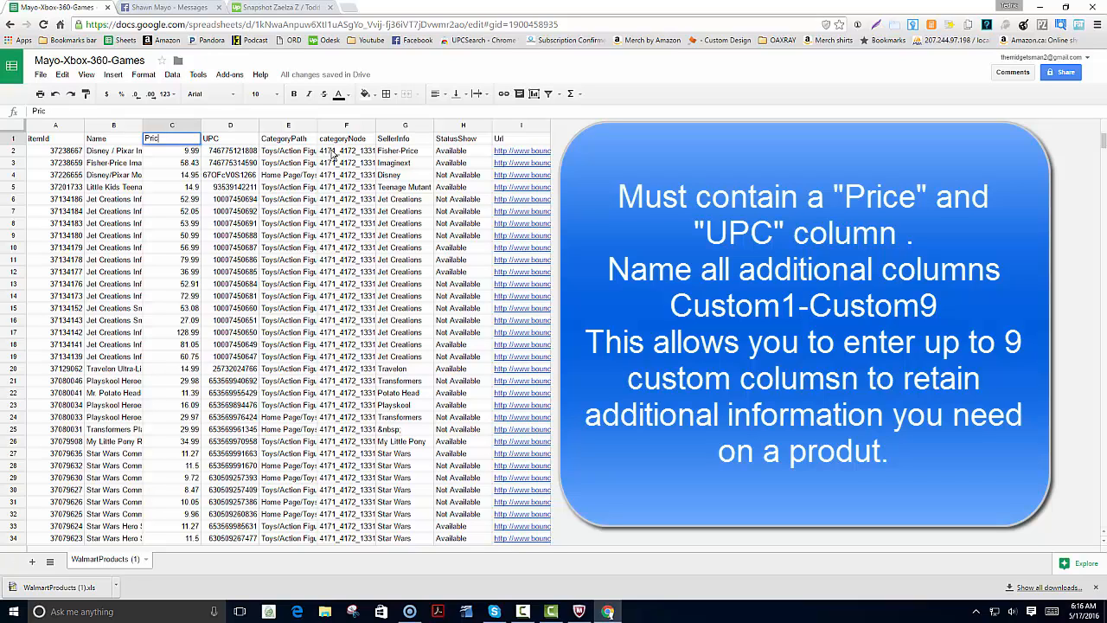
key(Tab)
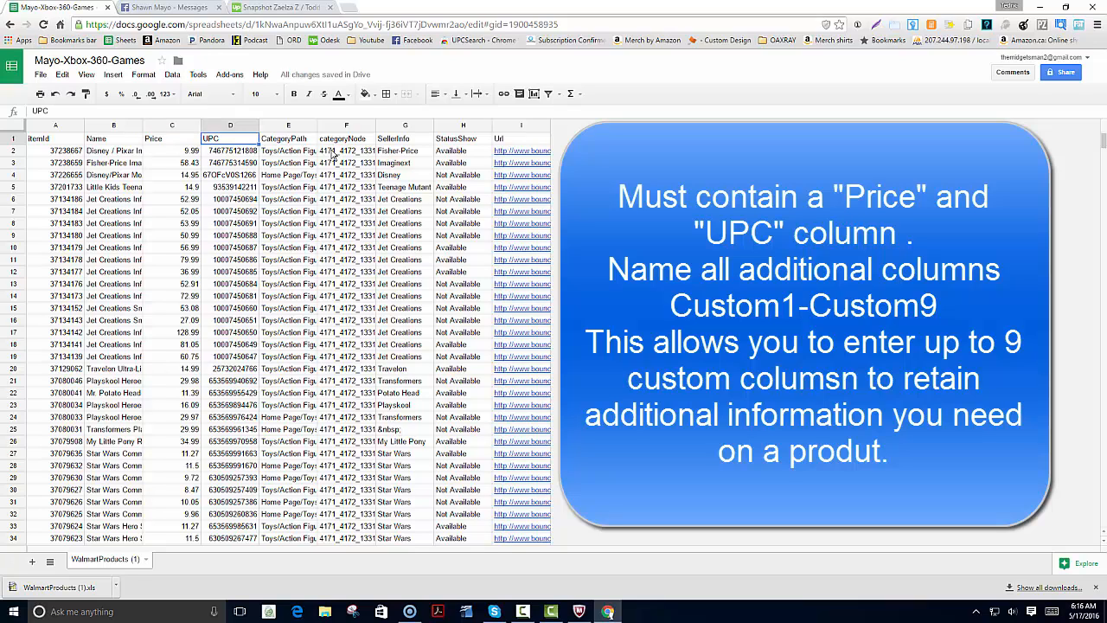
- Rename the itemId and Name headers in A1 and B1 to custom1 and custom2
key(Left)
key(Left)
key(Left)
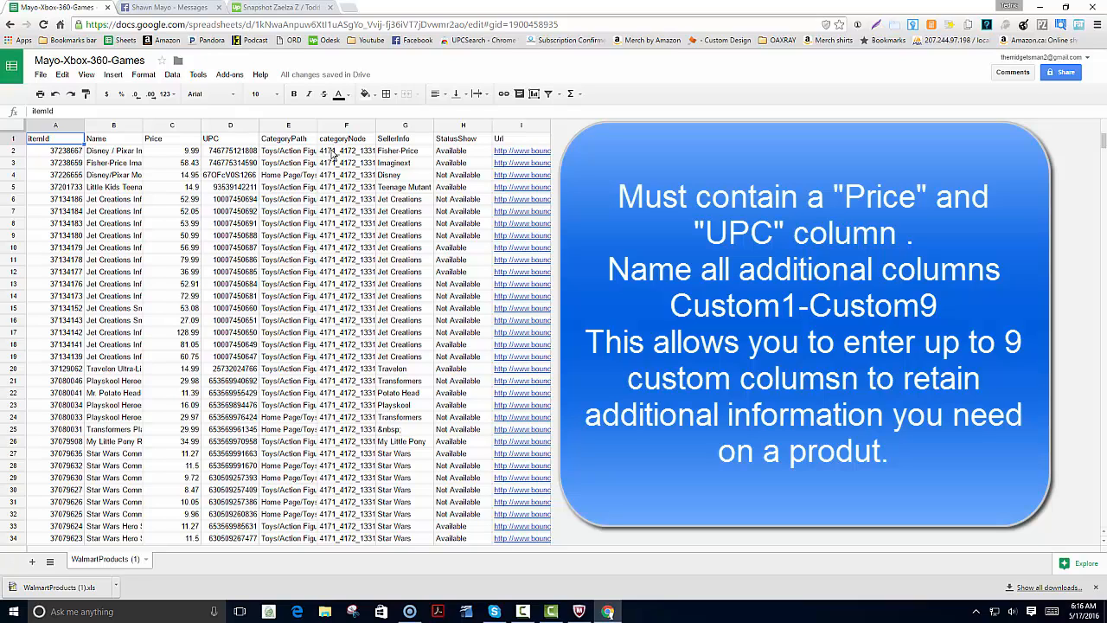
text(custom1)
key(Right)
key(Right)
key(Left)
text(cus)
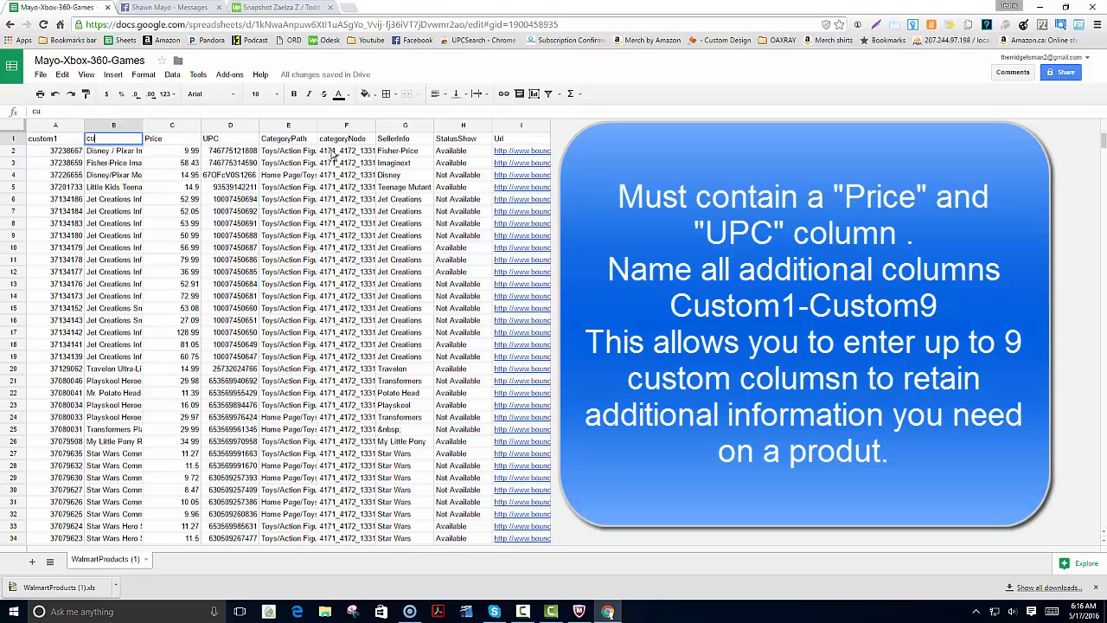
text(tom2)
- Rename the CategoryPath, categoryNode and SellerInfo headers in E1:G1 to custom3, custom4 and custom5
key(Right)
key(Right)
key(Right)
text(custom3)
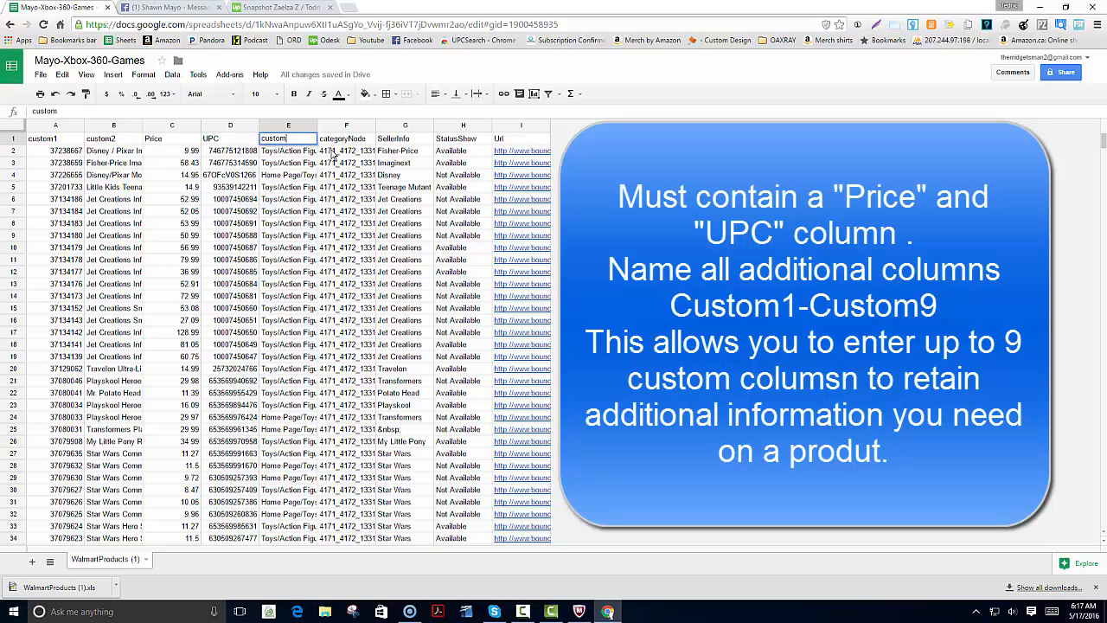
key(Right)
text(custom4)
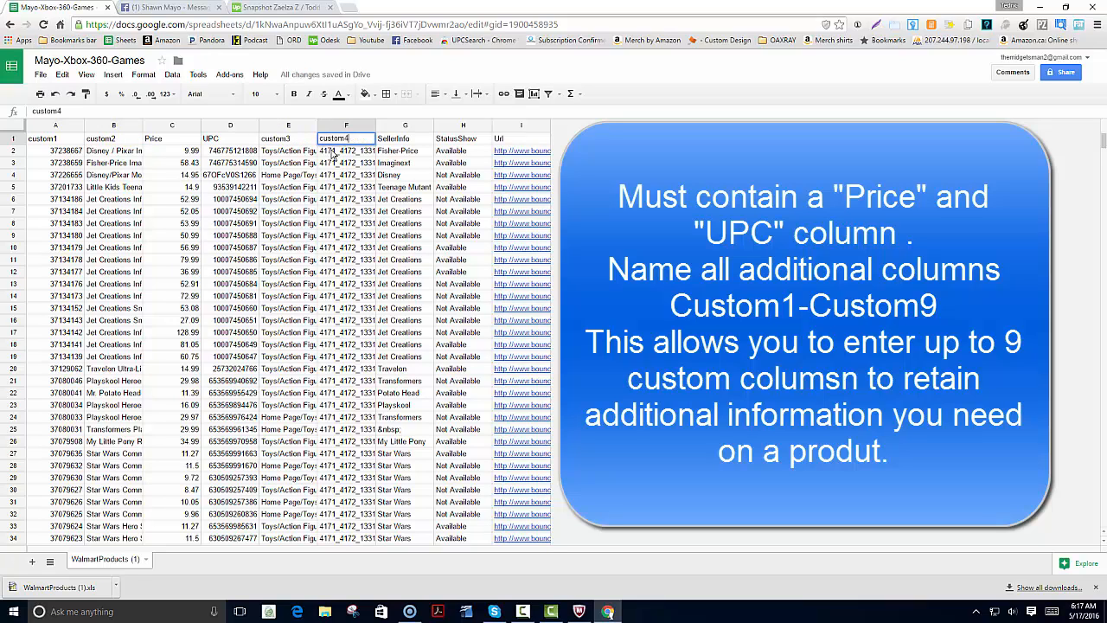
key(Right)
text(custom5)
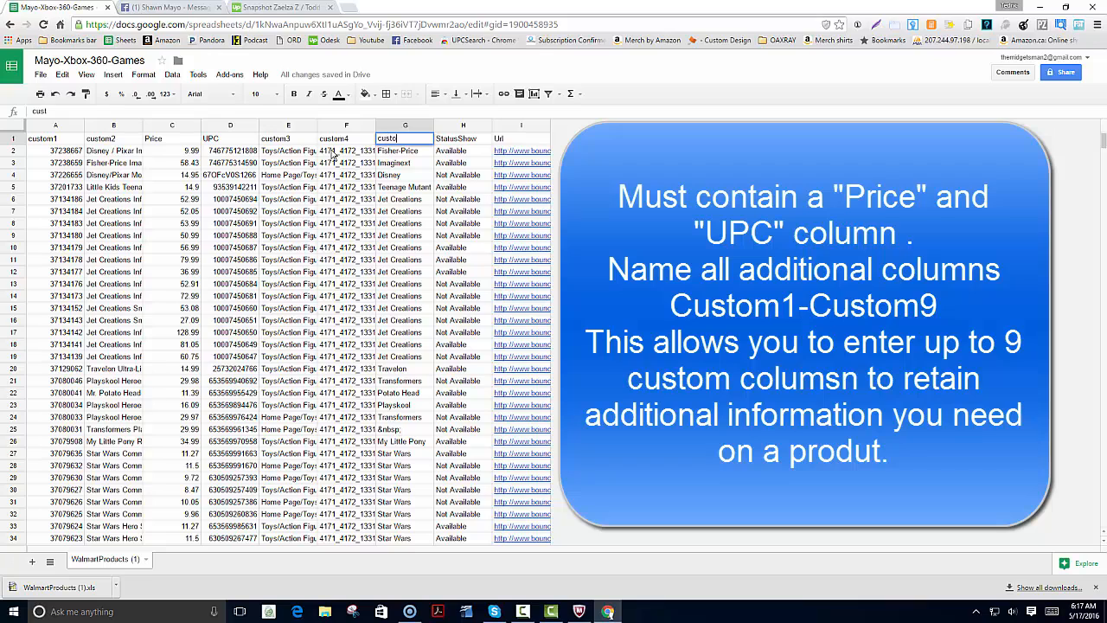
- Rename the StatusShow and Url headers in H1 and I1 to custom6 and custom7
key(Right)
text(custom)
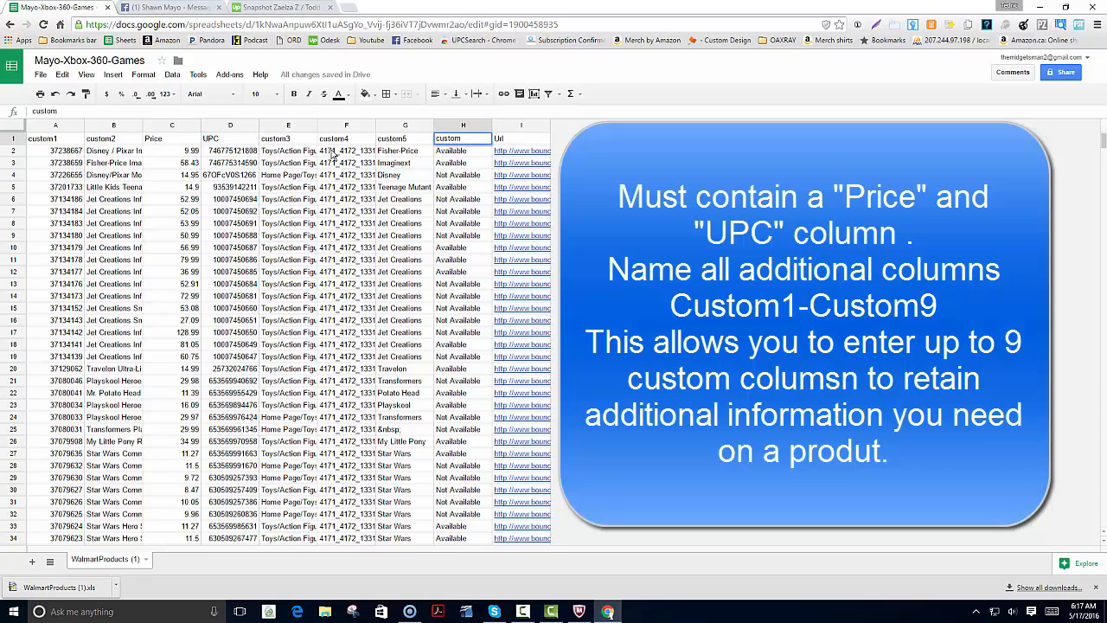
key(Right)
text(custom)
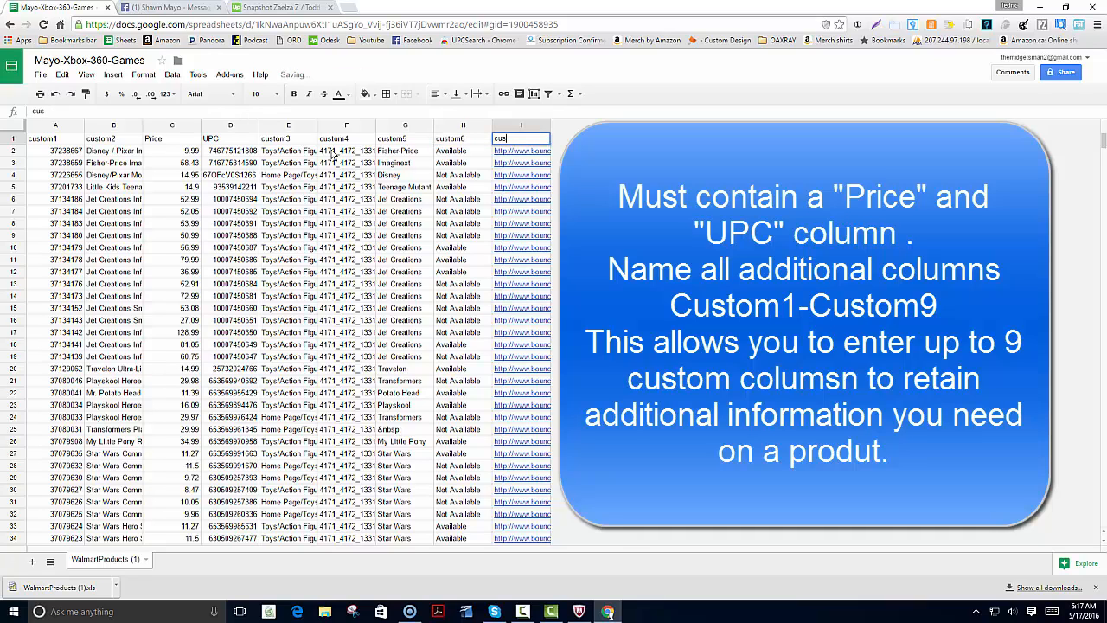
text(7)
click(284, 239)
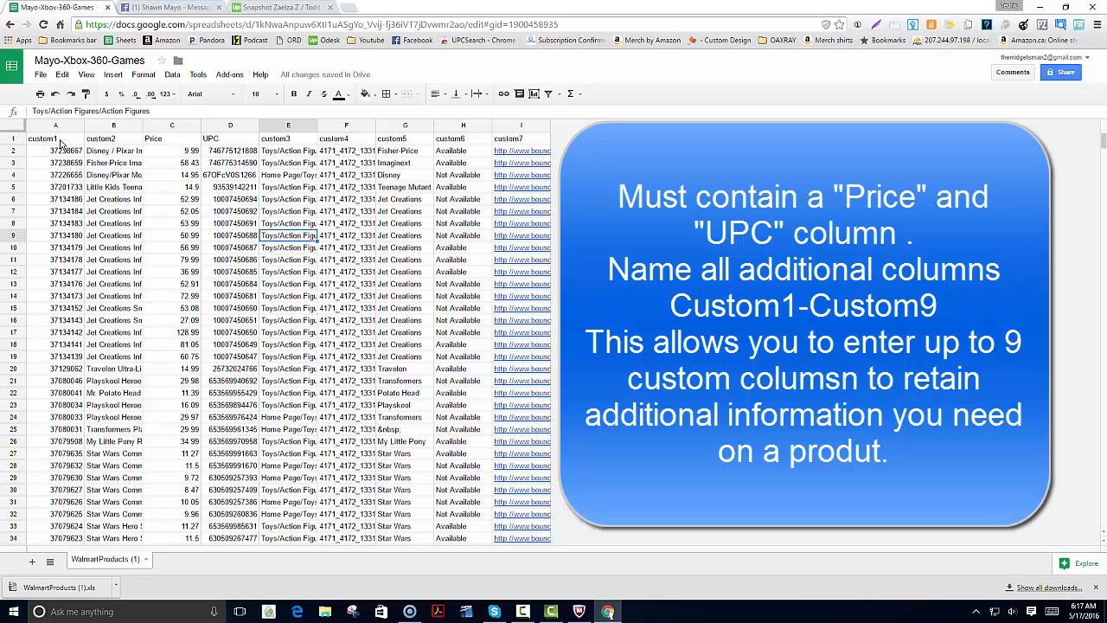
- Download the current sheet as a comma-separated values (.csv) file
click(39, 77)
mouse_move(73, 273)
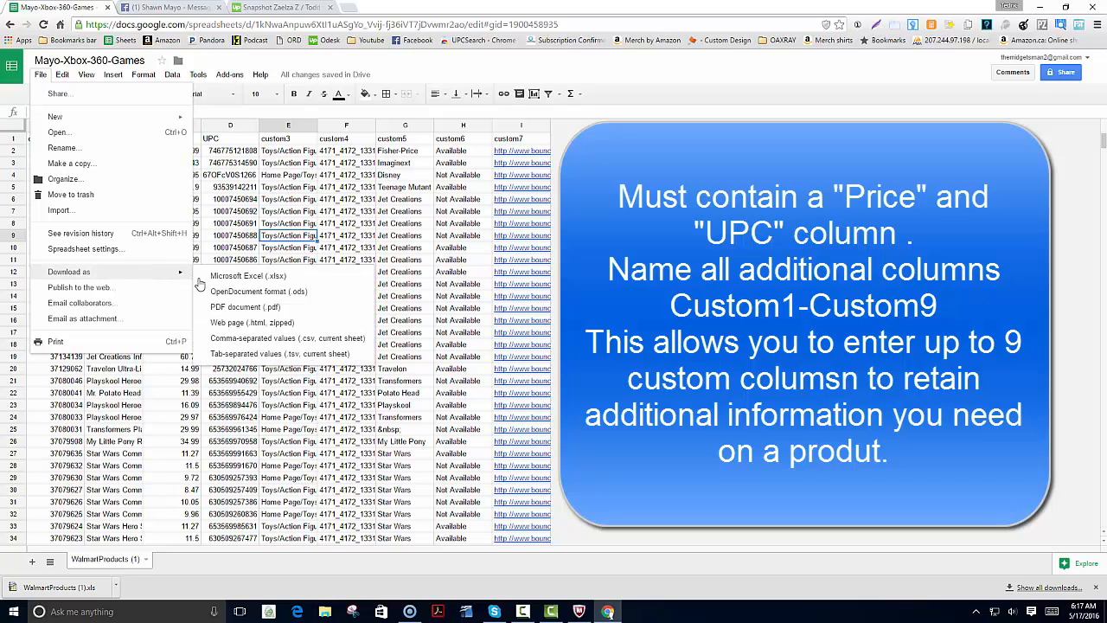
click(246, 341)
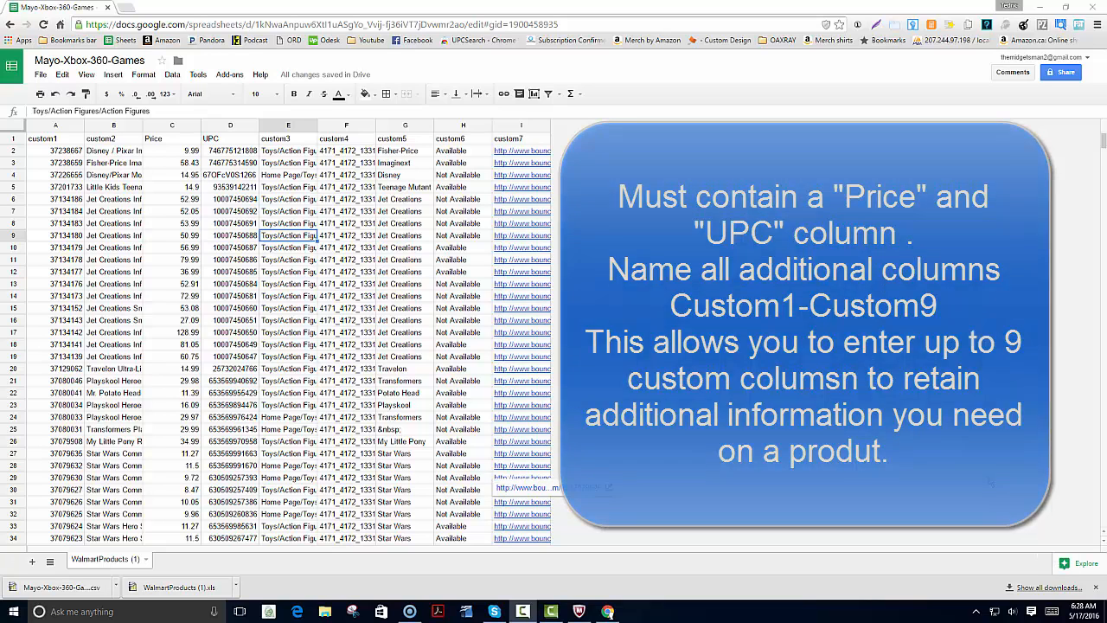
- Switch to the OAXray extension, load Mayo-Xbox-360-Games - WalmartProducts (1).csv from Downloads and start processing it
click(1063, 27)
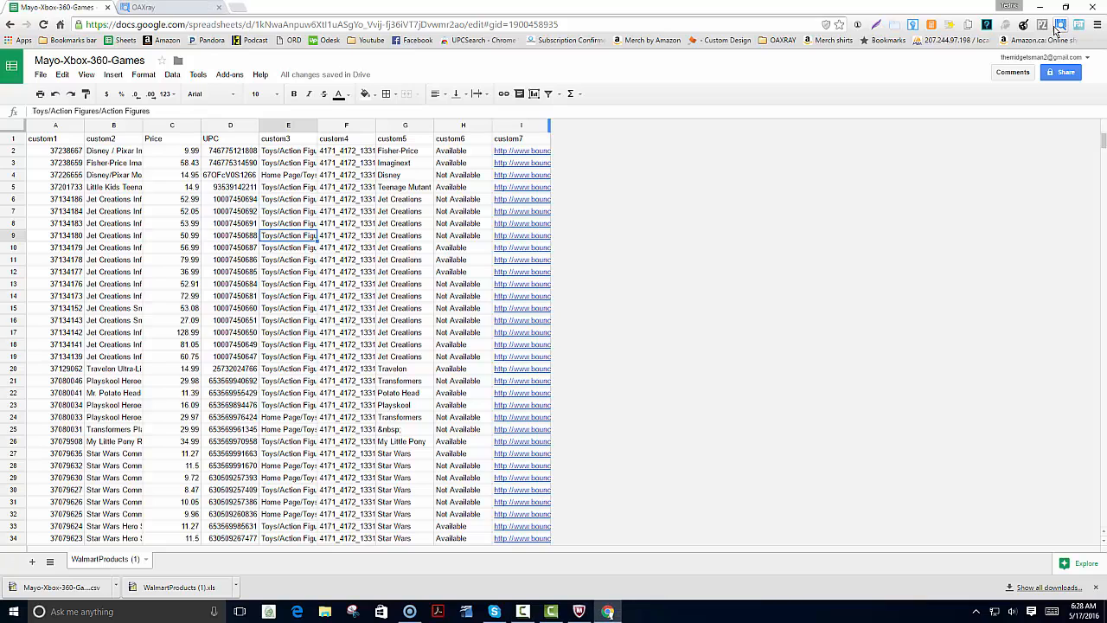
click(187, 8)
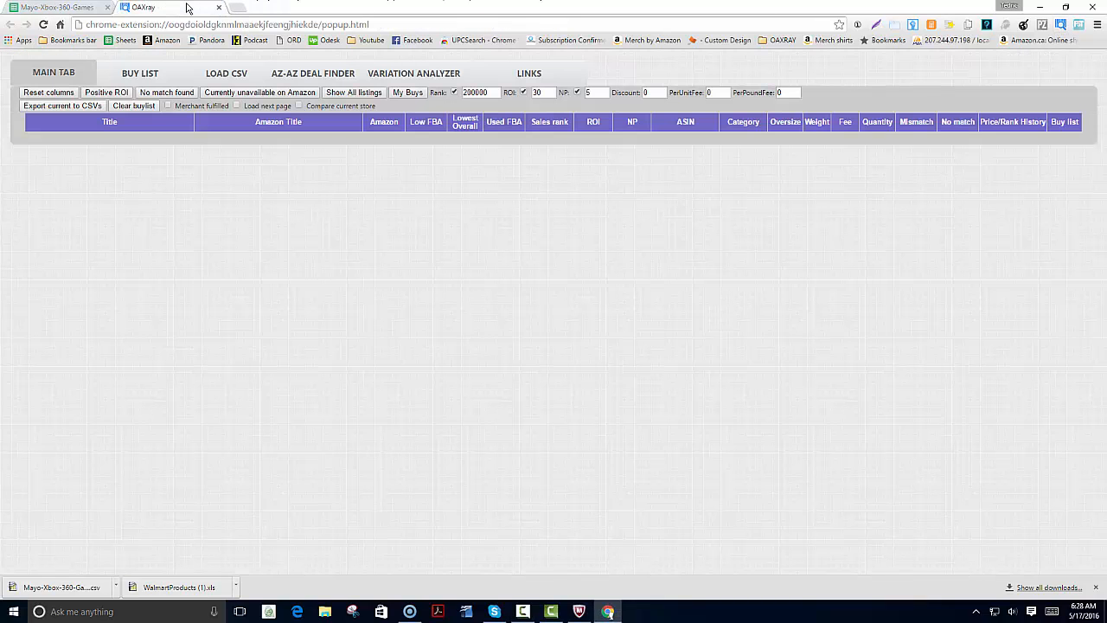
click(225, 76)
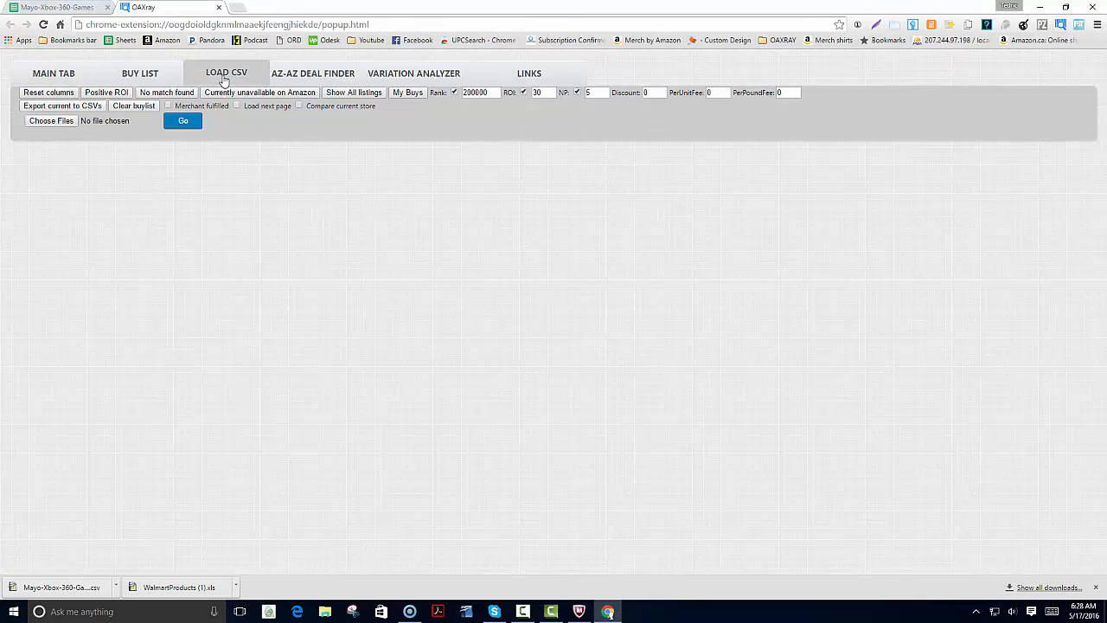
click(52, 122)
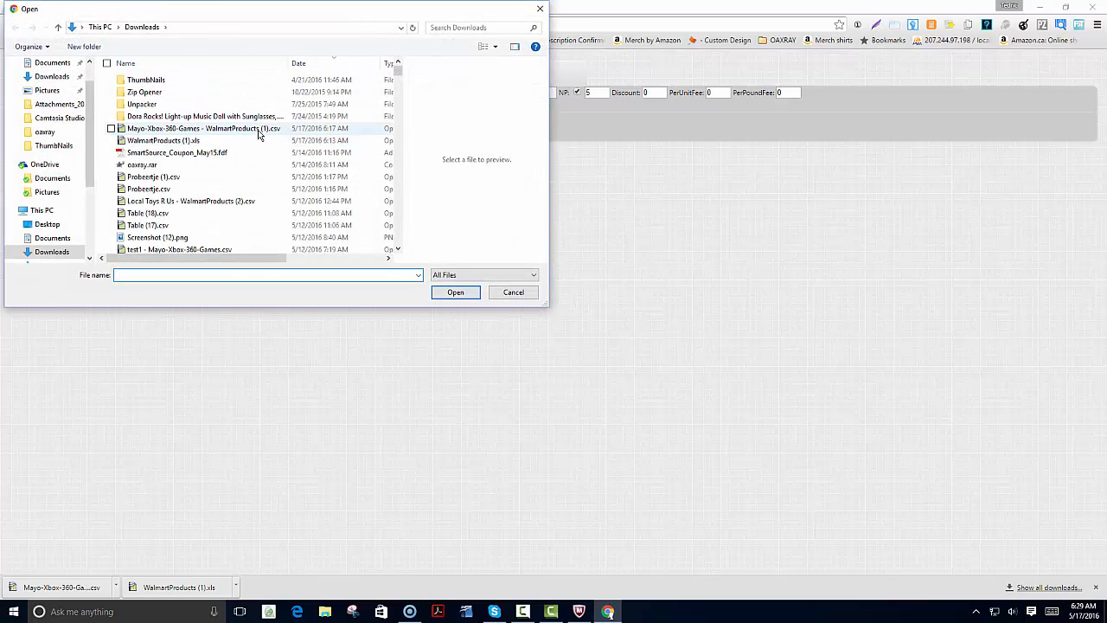
double_click(260, 129)
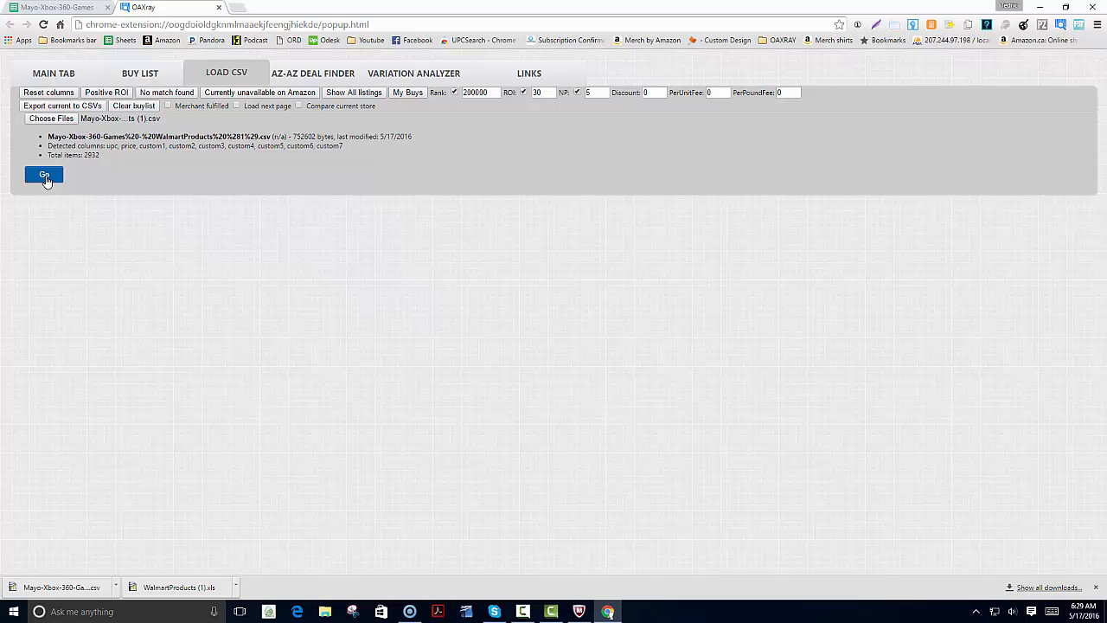
click(44, 176)
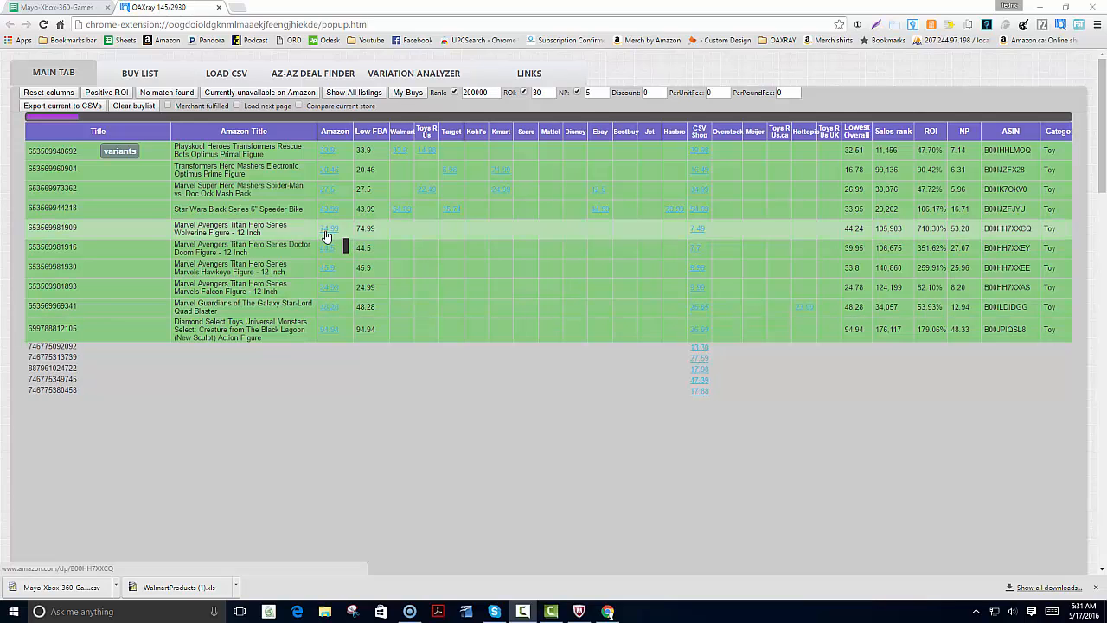
- Examine the product results across all columns, from the Amazon and store prices to sales rank, ROI, NP, fees and buy list
mouse_move(327, 236)
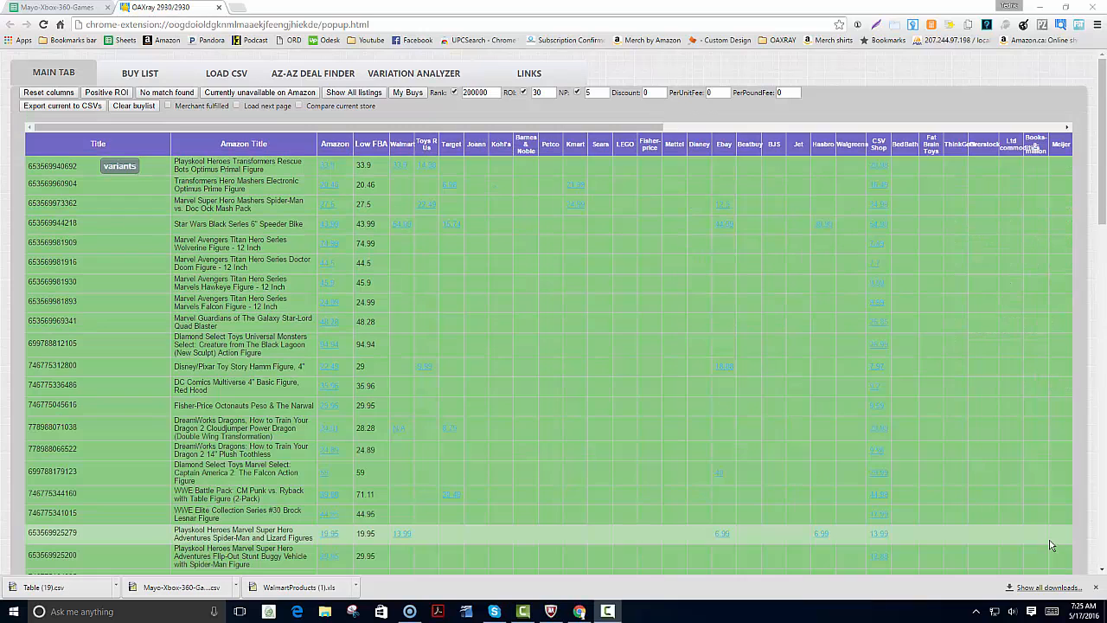
mouse_move(526, 147)
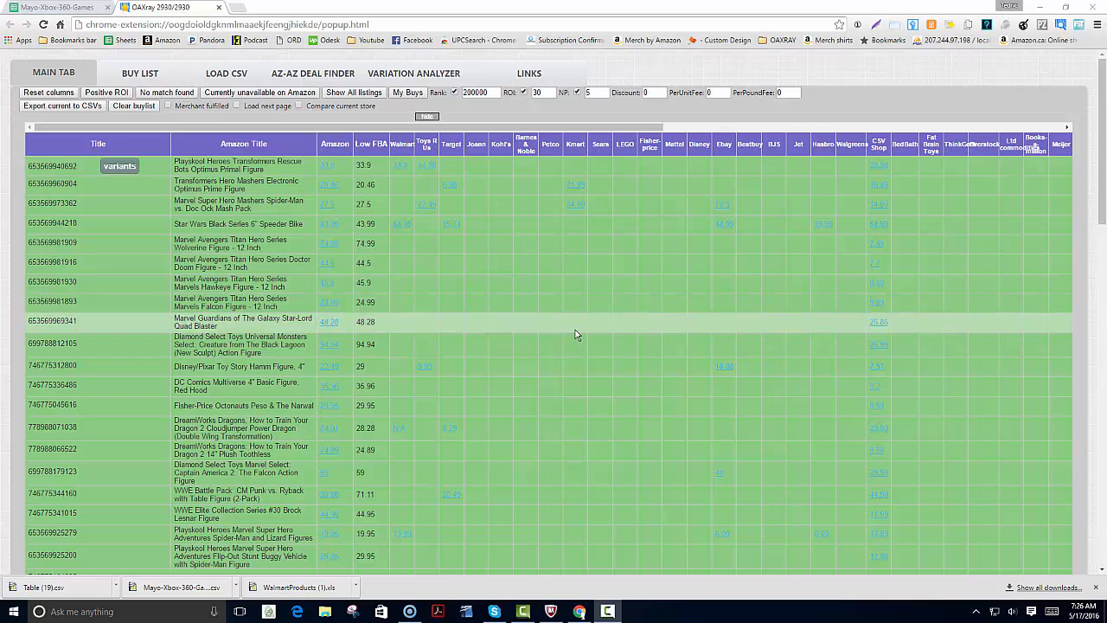
drag(347, 125, 796, 159)
drag(1103, 139, 1104, 178)
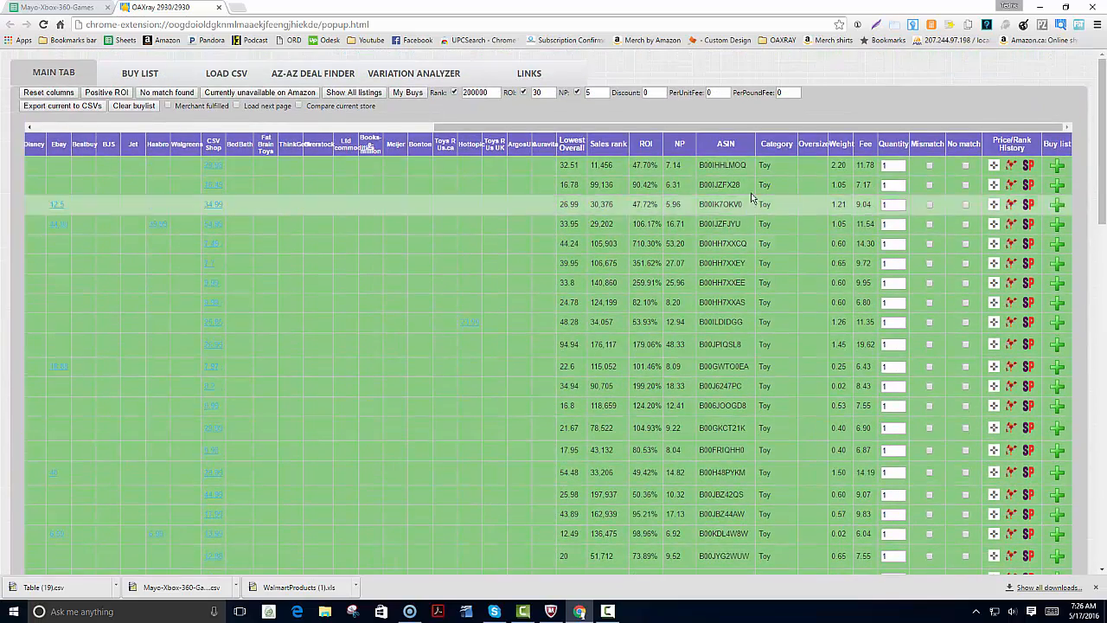
drag(571, 128, 171, 128)
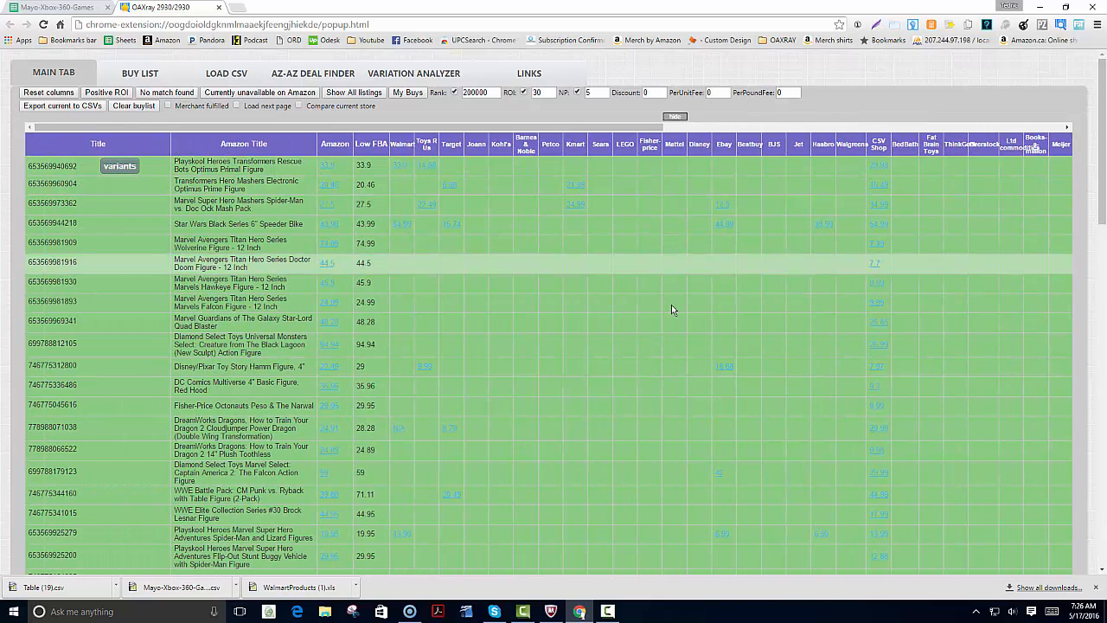
- Export the current OAXray product results to a CSV file
click(54, 109)
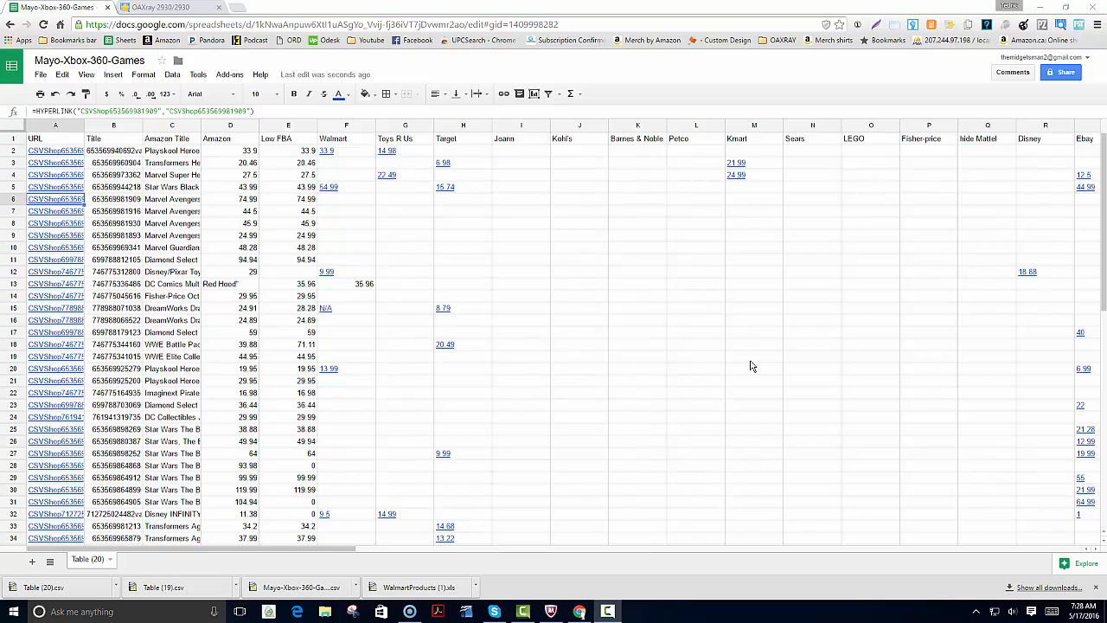
- In the Table (20) sheet of Mayo-Xbox-360-Games, examine the retailer price columns from Joann through CSV Shop to Bonton
click(511, 197)
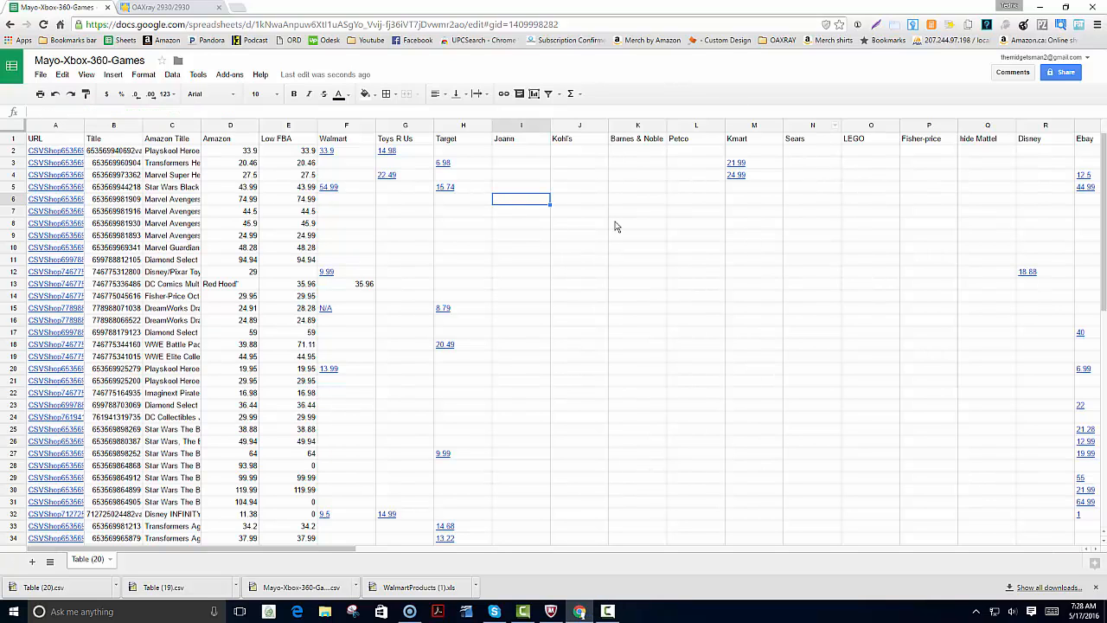
key(Right)
key(Right)
key(Right)
key(Right)
key(Right)
key(Right)
key(Right)
key(Right)
key(Right)
key(Right)
key(Right)
key(Right)
key(Right)
key(Right)
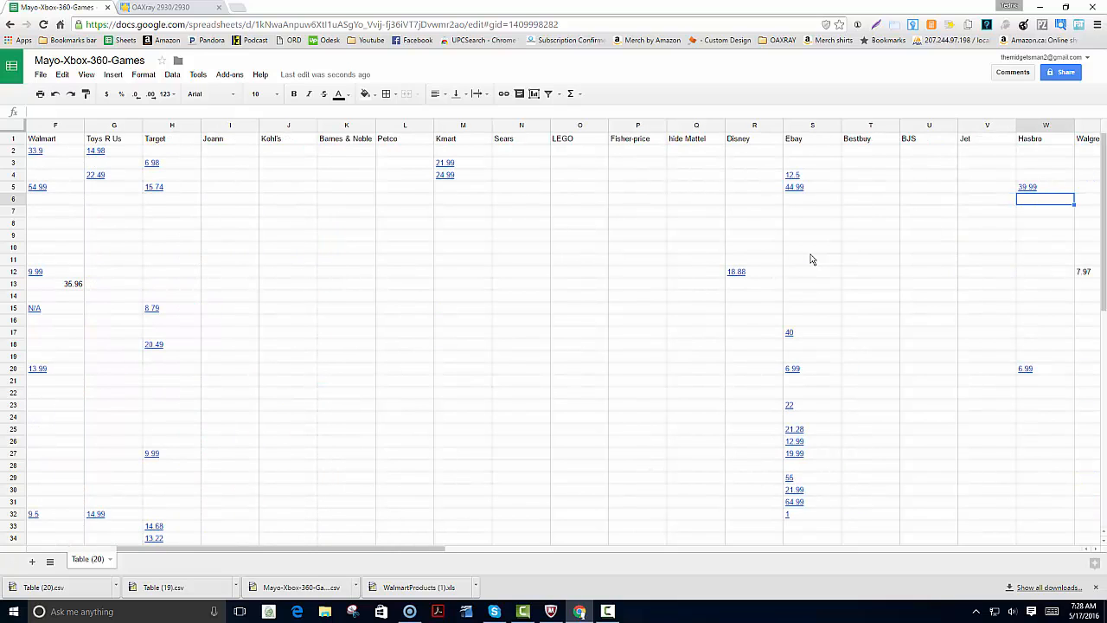
key(Right)
key(Right)
key(Right)
key(Right)
key(Right)
key(Right)
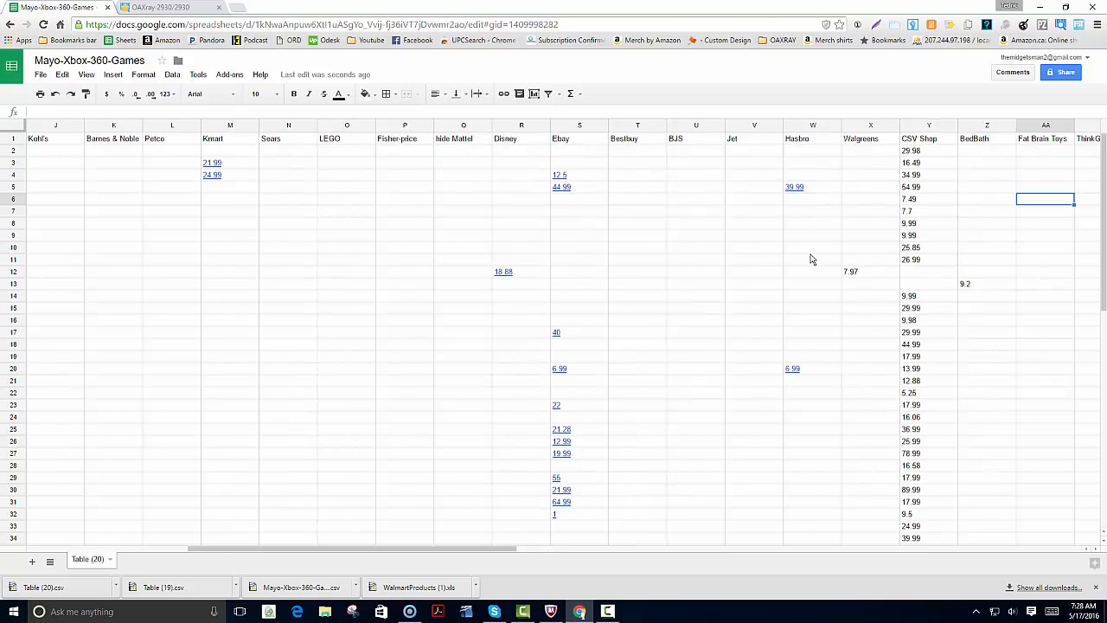
key(Right)
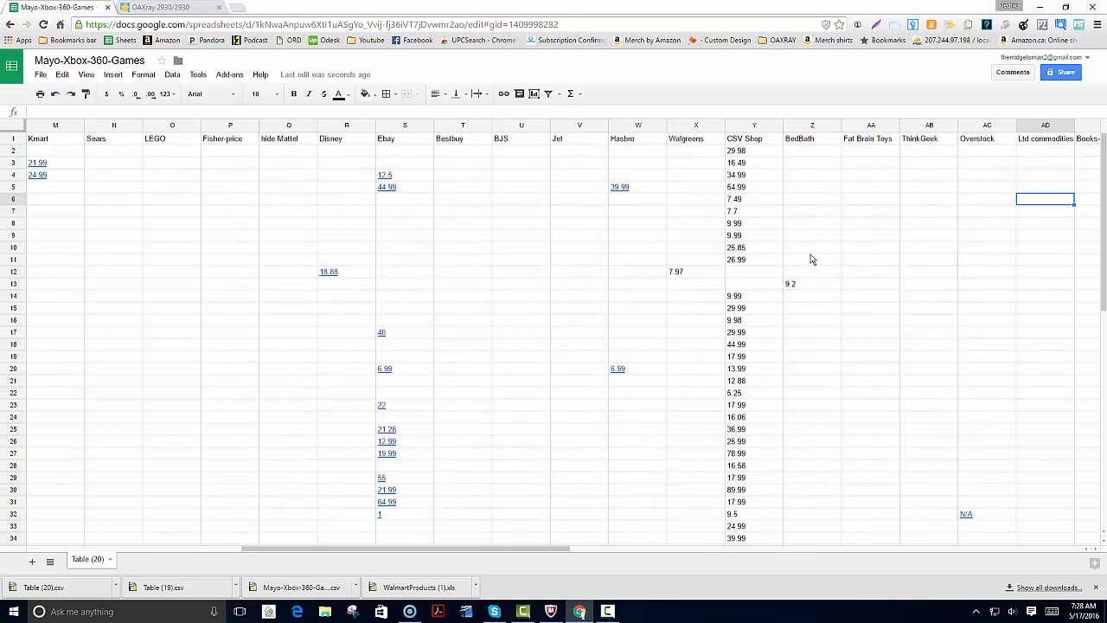
key(Right)
key(Right)
key(Right)
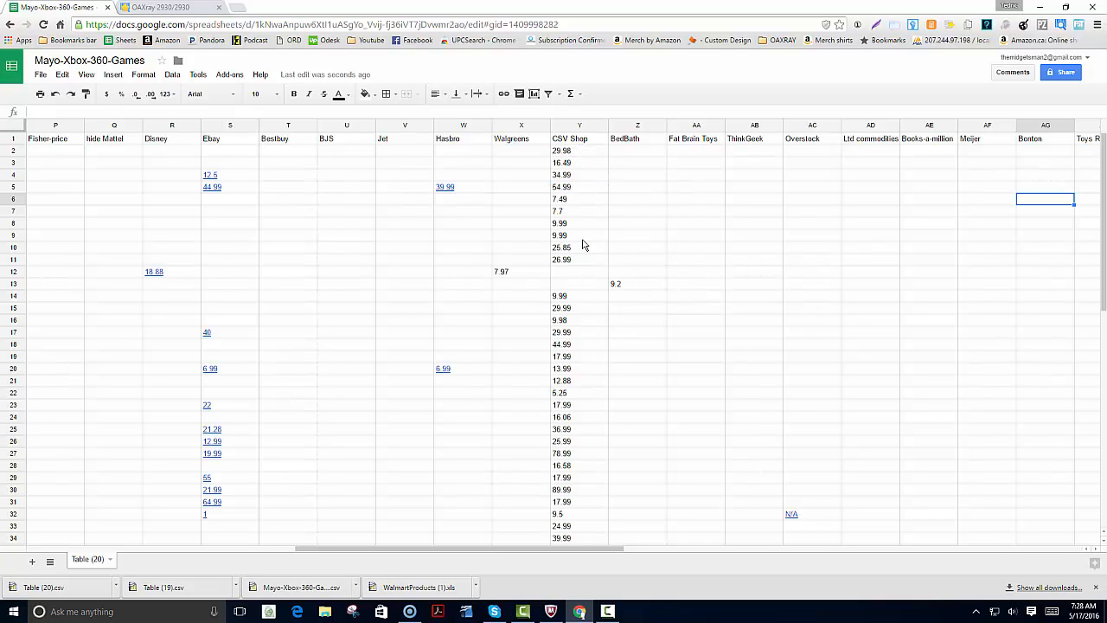
- Examine the columns from Fat Brain Toys across the remaining stores to Lowest Overall, Sales rank, ROI, NP, ASIN and Category
click(697, 224)
key(Right)
key(Right)
key(Right)
key(Right)
key(Right)
key(Right)
key(Right)
key(Right)
key(Right)
key(Right)
key(Right)
key(Right)
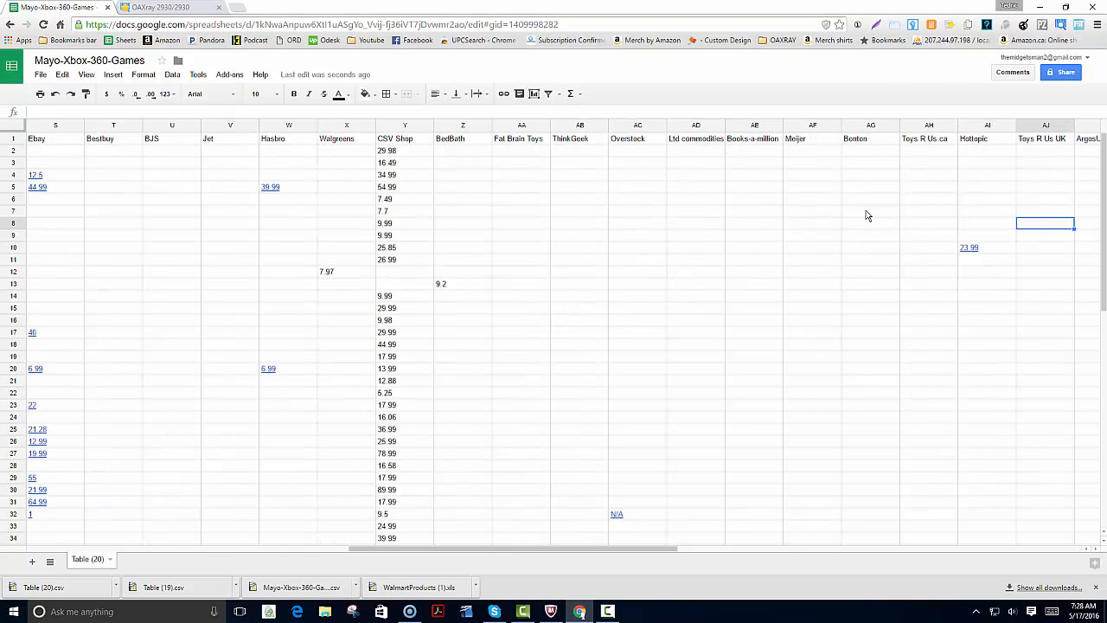
key(Right)
key(Right)
key(Right)
key(Right)
key(Right)
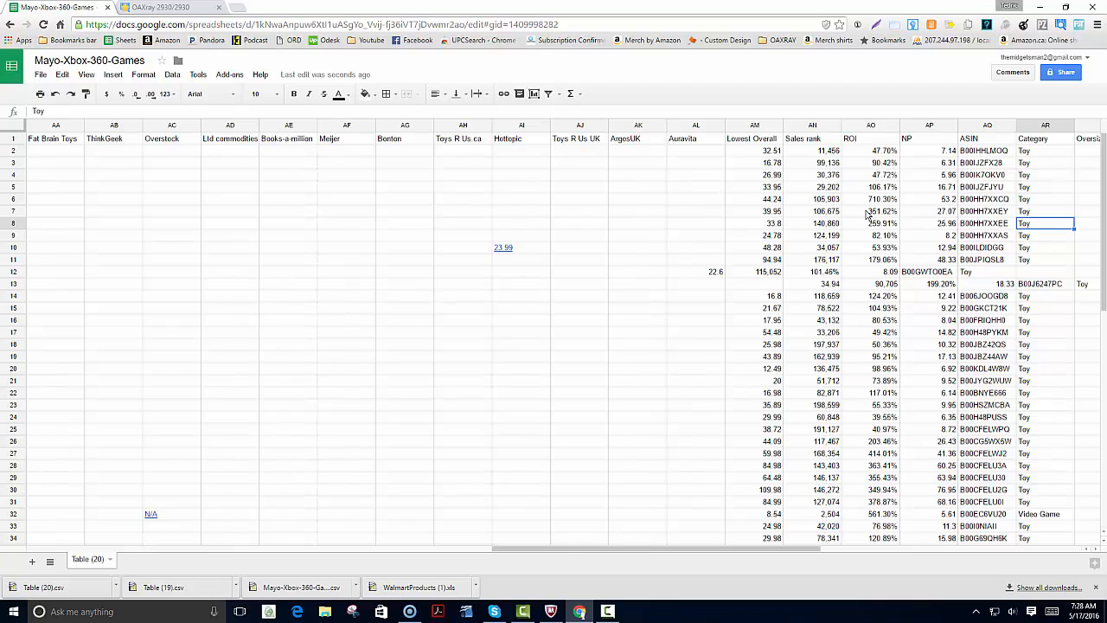
- Examine the Oversize, Weight and Fee columns and the custom1 to custom9 columns, including the product links
key(Right)
key(Right)
key(Right)
key(Right)
key(Right)
key(Right)
key(Right)
key(Right)
key(Right)
key(Right)
key(Right)
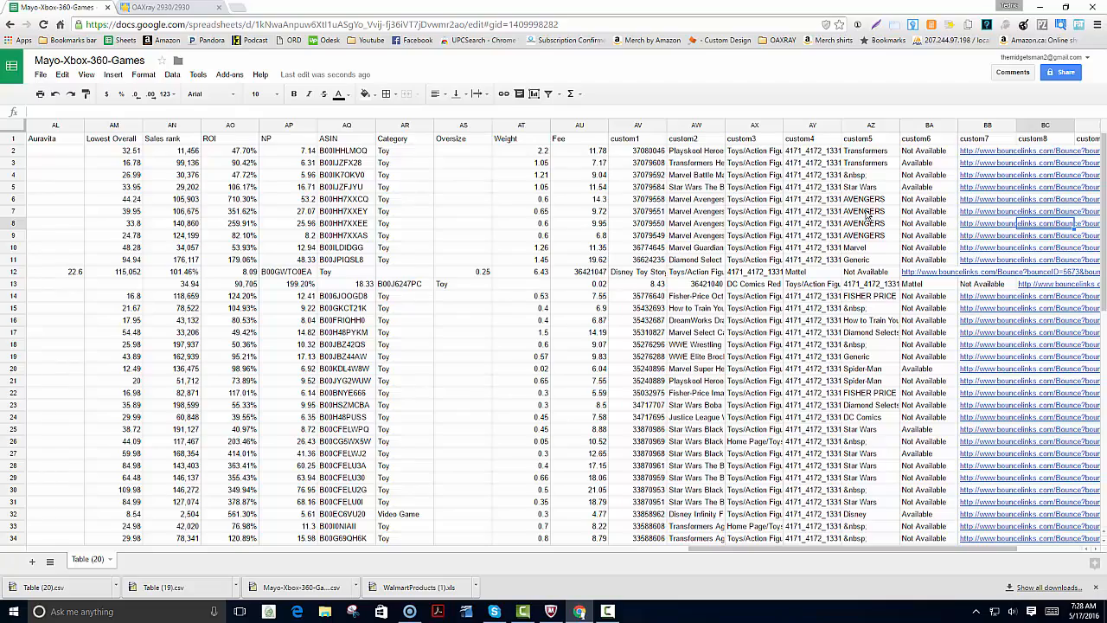
key(Right)
key(Right)
key(Right)
key(Right)
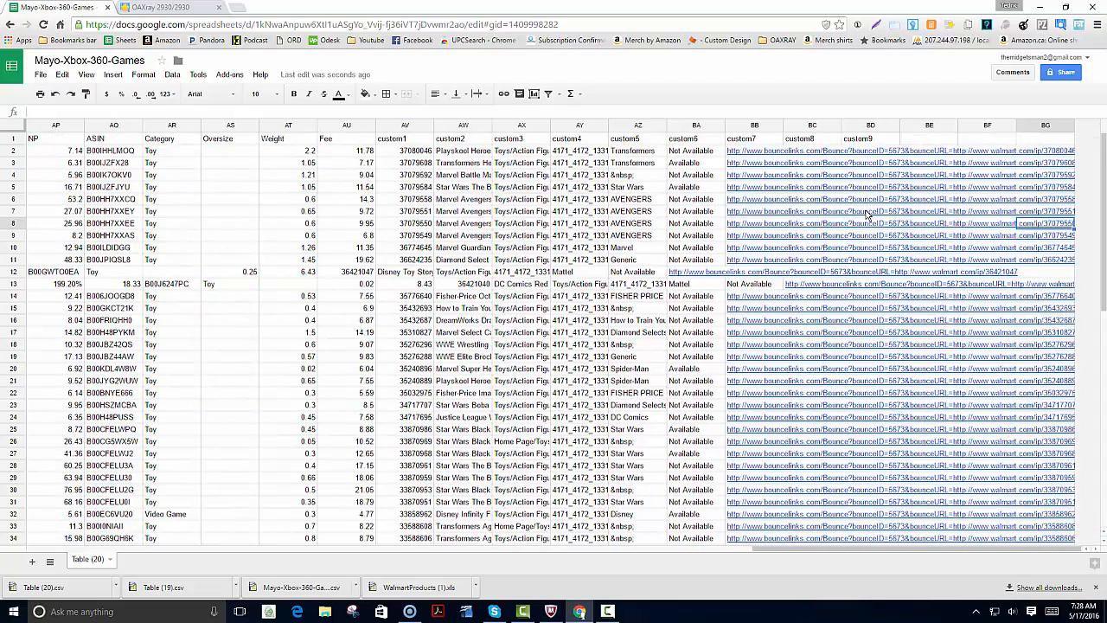